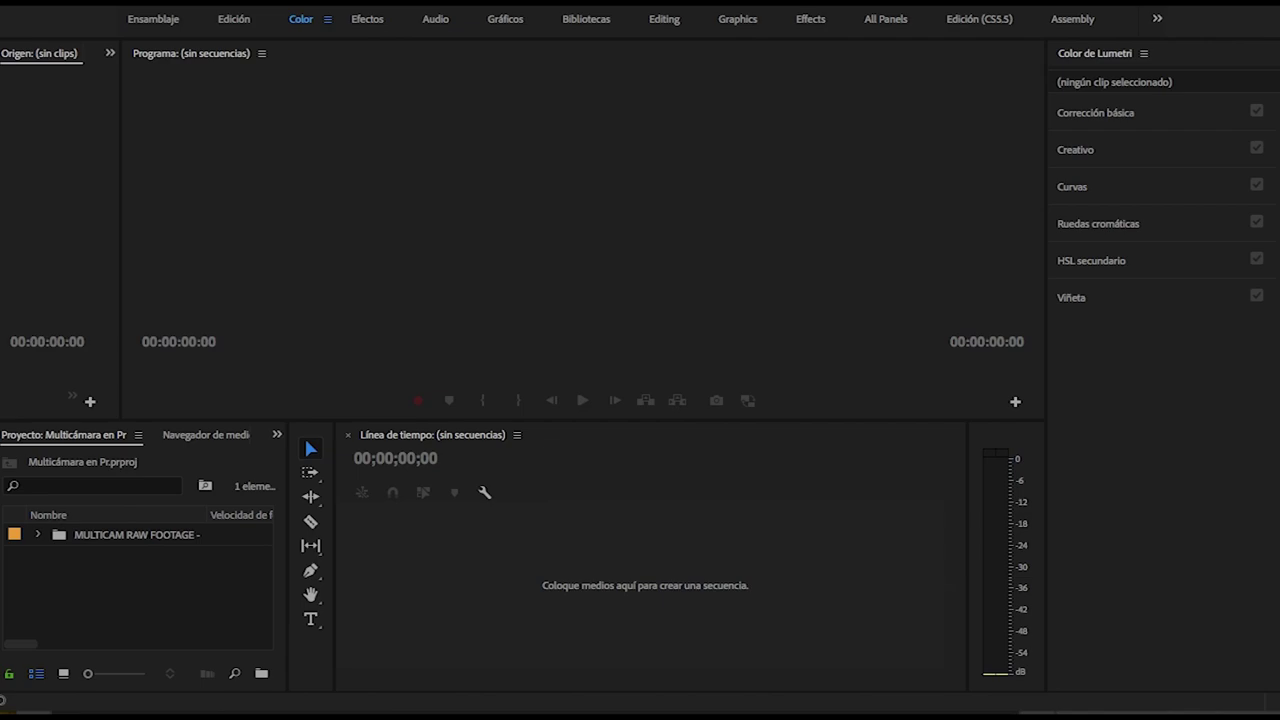
Select the four camera clips in MULTICAM RAW FOOTAGE and start a multicamera source sequence.
{"action": "left_click", "coordinate": [38, 538]}
{"action": "right_click", "coordinate": [50, 537]}
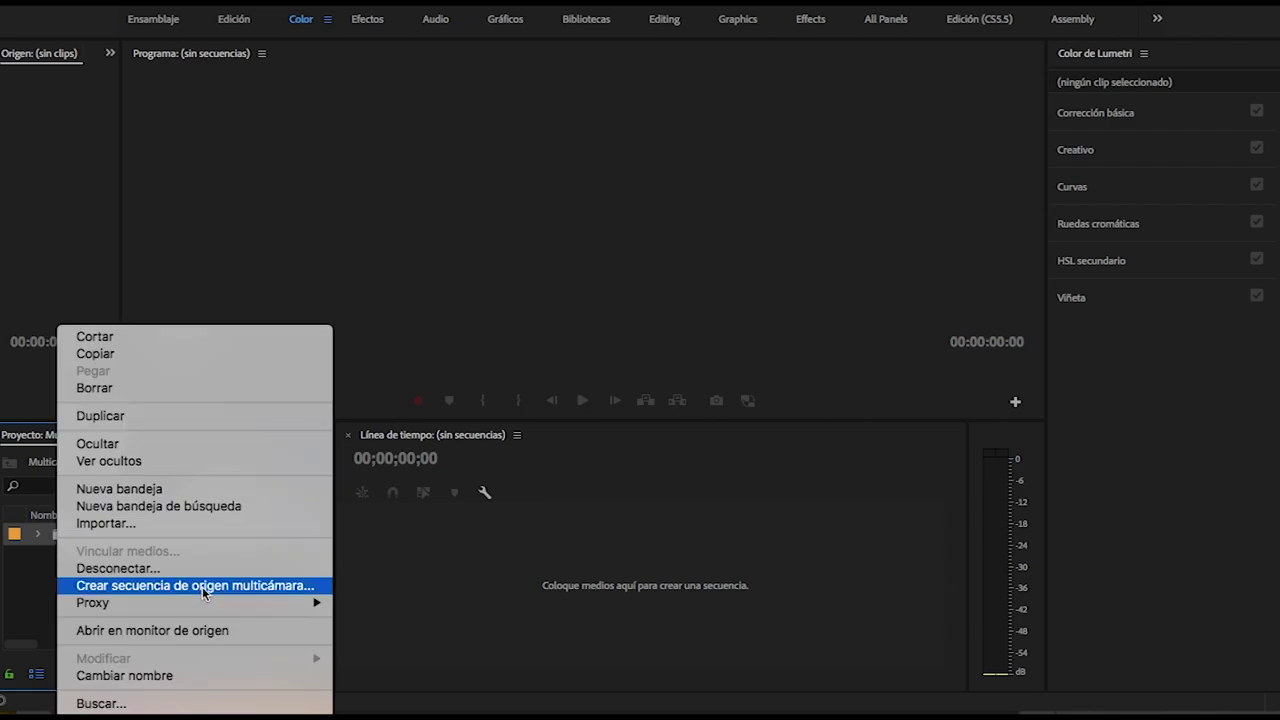
{"action": "left_click", "coordinate": [35, 598]}
{"action": "left_click", "coordinate": [38, 535]}
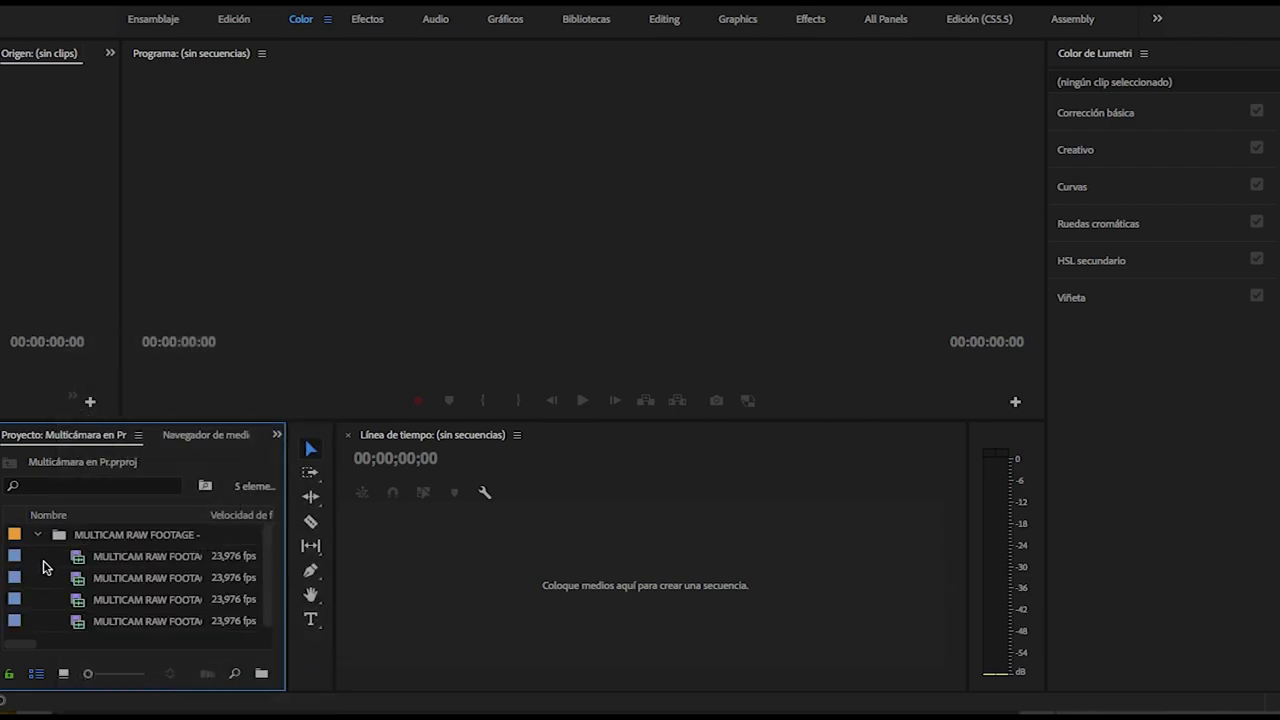
{"action": "left_click_drag", "start_coordinate": [43, 560], "coordinate": [35, 545]}
{"action": "left_click", "coordinate": [37, 537]}
{"action": "right_click", "coordinate": [104, 545]}
{"action": "left_click", "coordinate": [266, 585]}
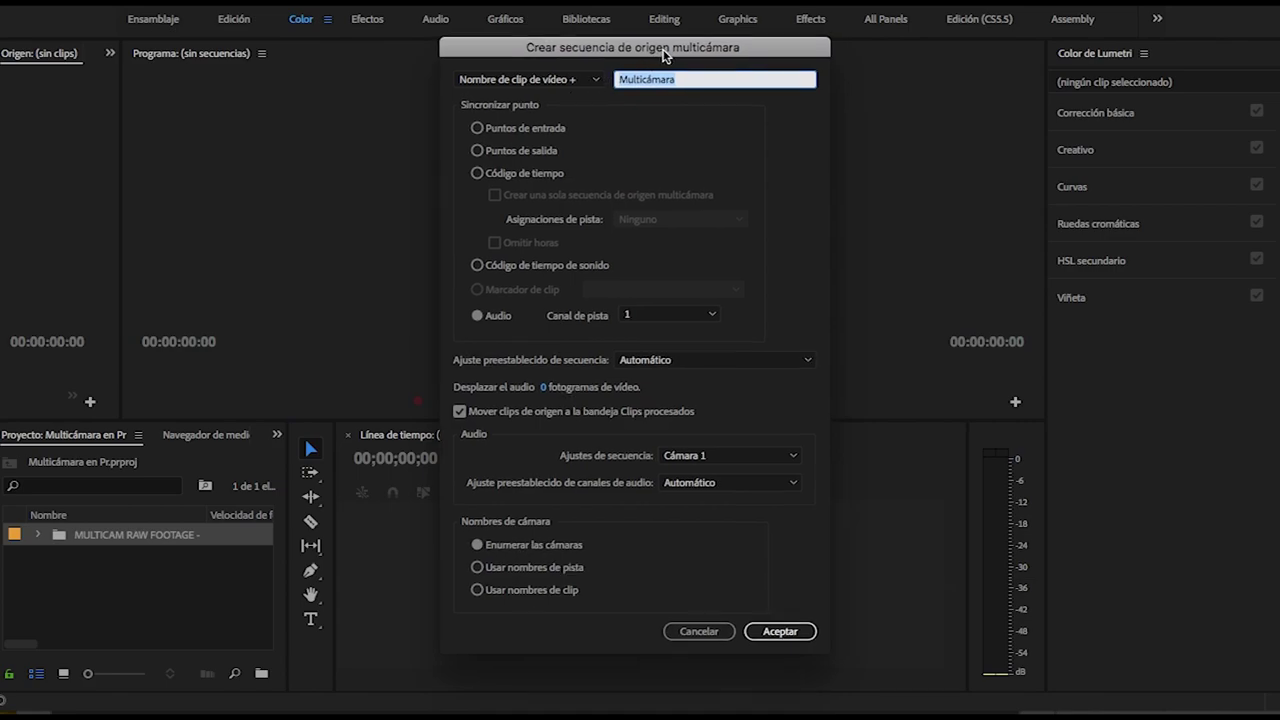
Sync the Multicámara source sequence by audio on channel 1 and confirm it.
{"action": "left_click_drag", "start_coordinate": [663, 54], "coordinate": [649, 52]}
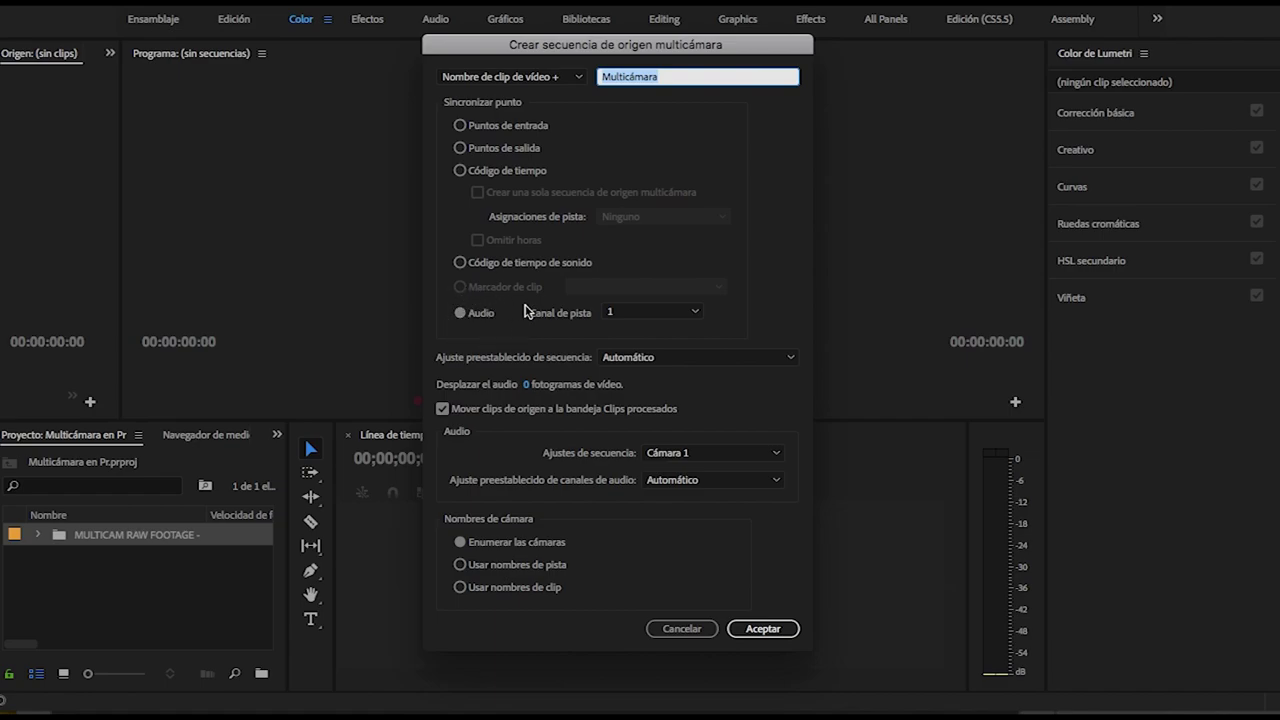
{"action": "left_click", "coordinate": [666, 321]}
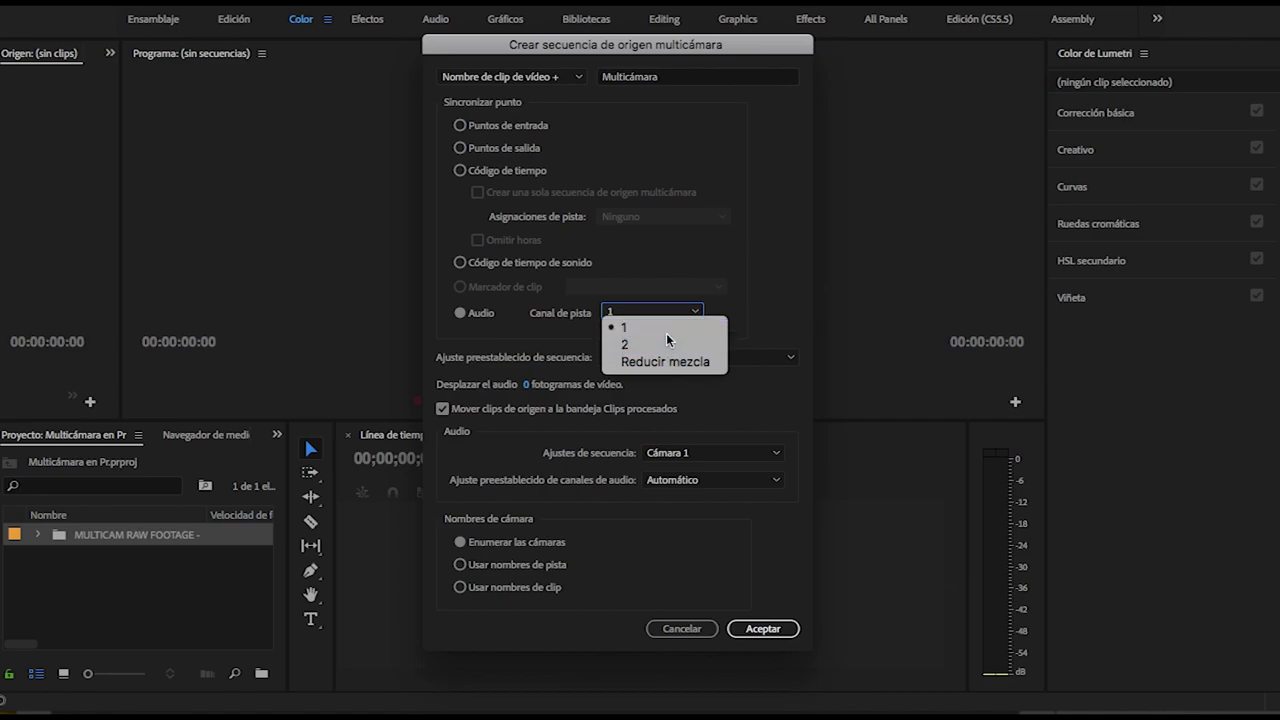
{"action": "left_click", "coordinate": [668, 334]}
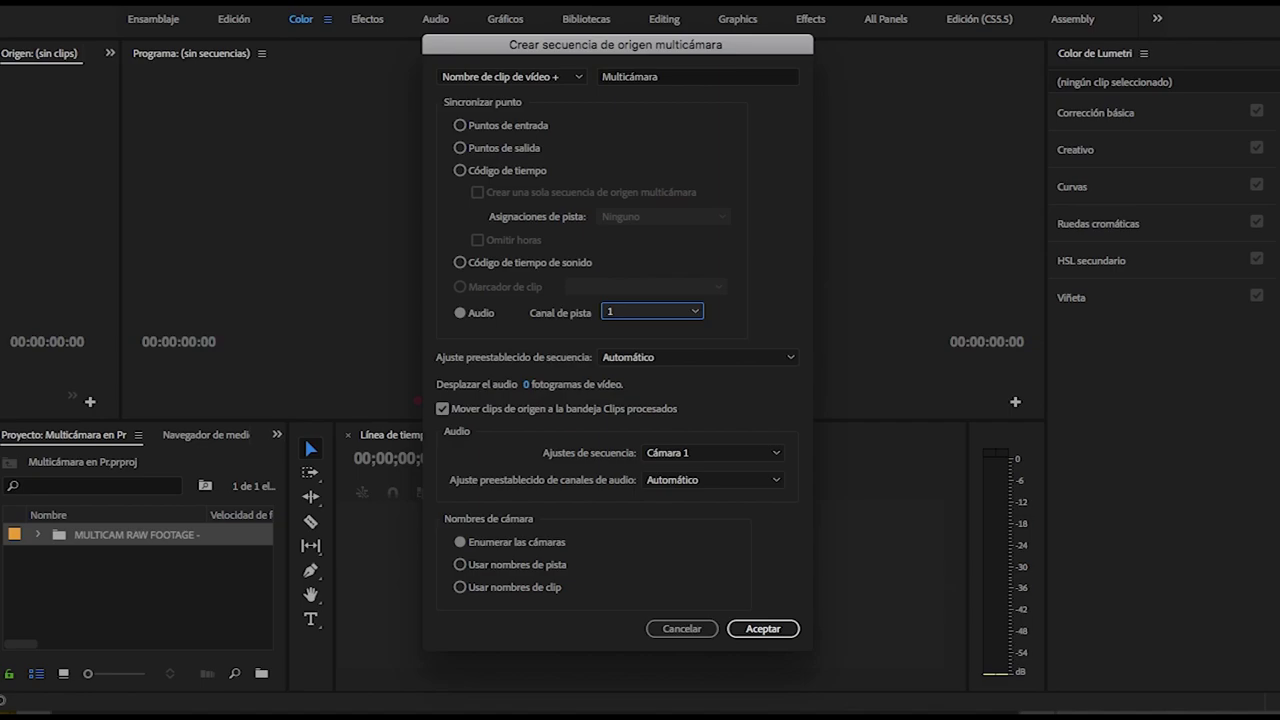
{"action": "key", "text": "Return"}
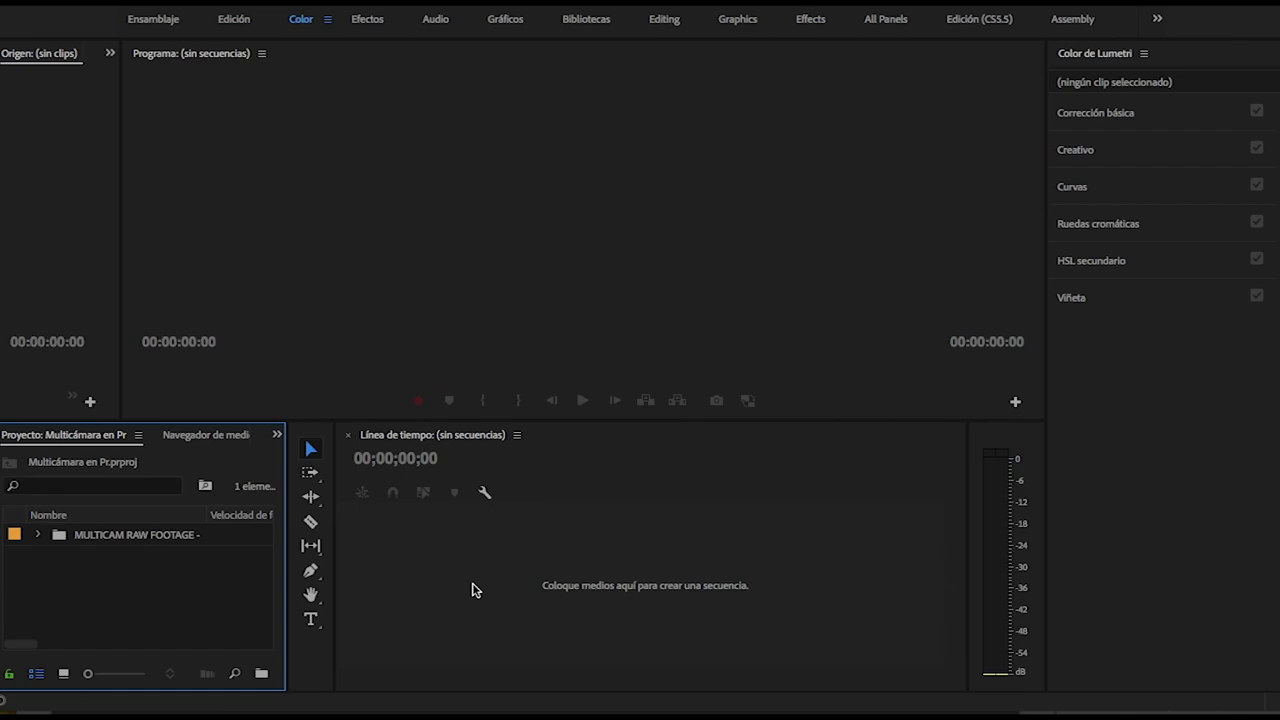
Open the multicam sequence in a timeline, zoom out to inspect its stacked camera tracks, then close it.
{"action": "right_click", "coordinate": [88, 577]}
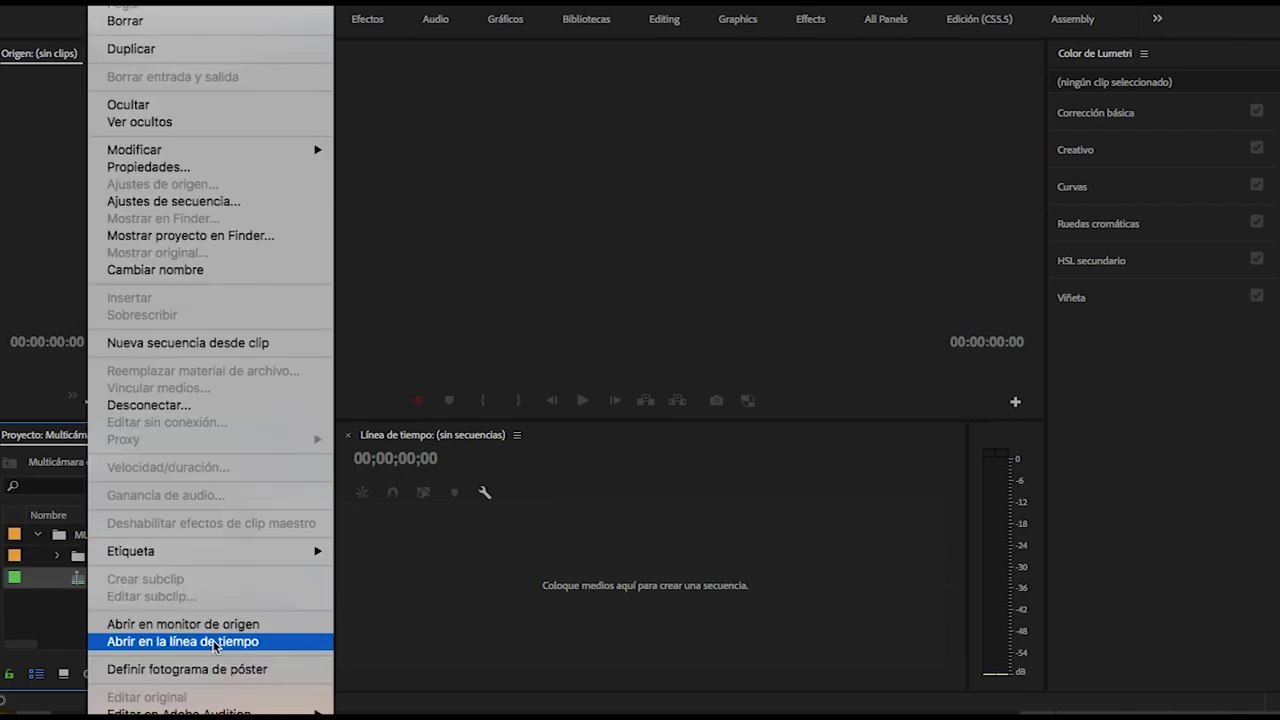
{"action": "left_click", "coordinate": [202, 643]}
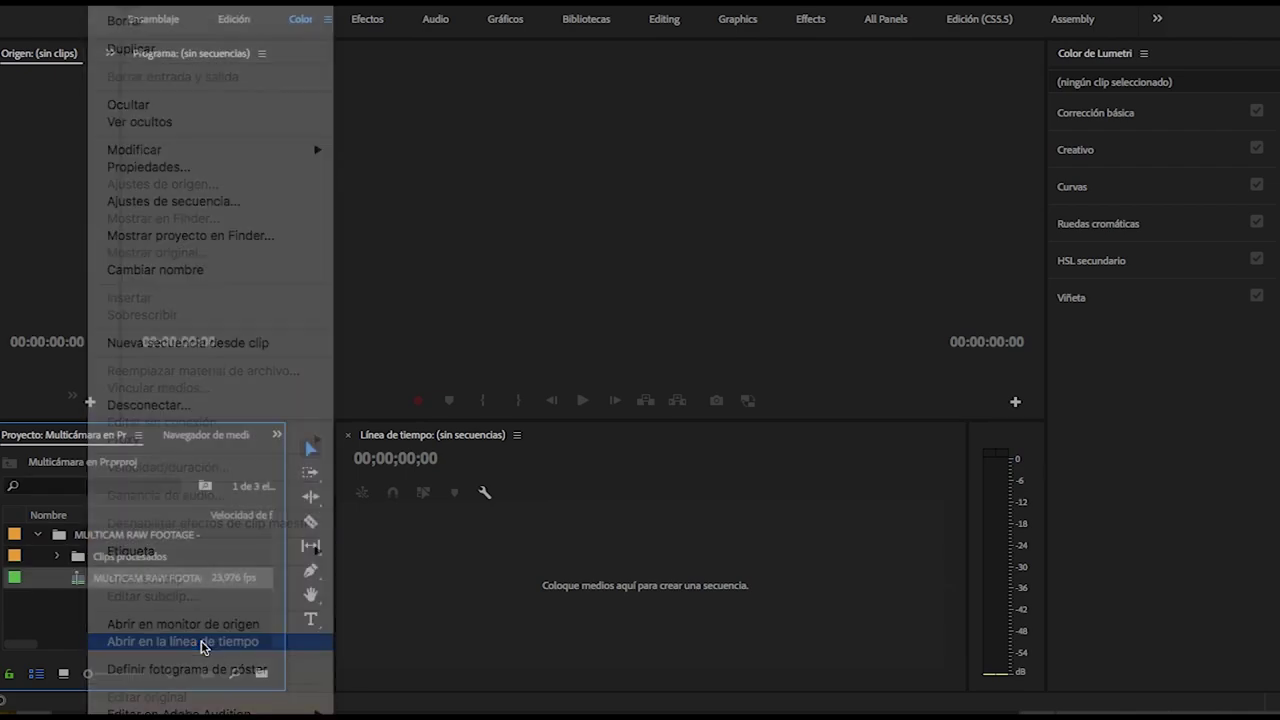
{"action": "left_click", "coordinate": [758, 477]}
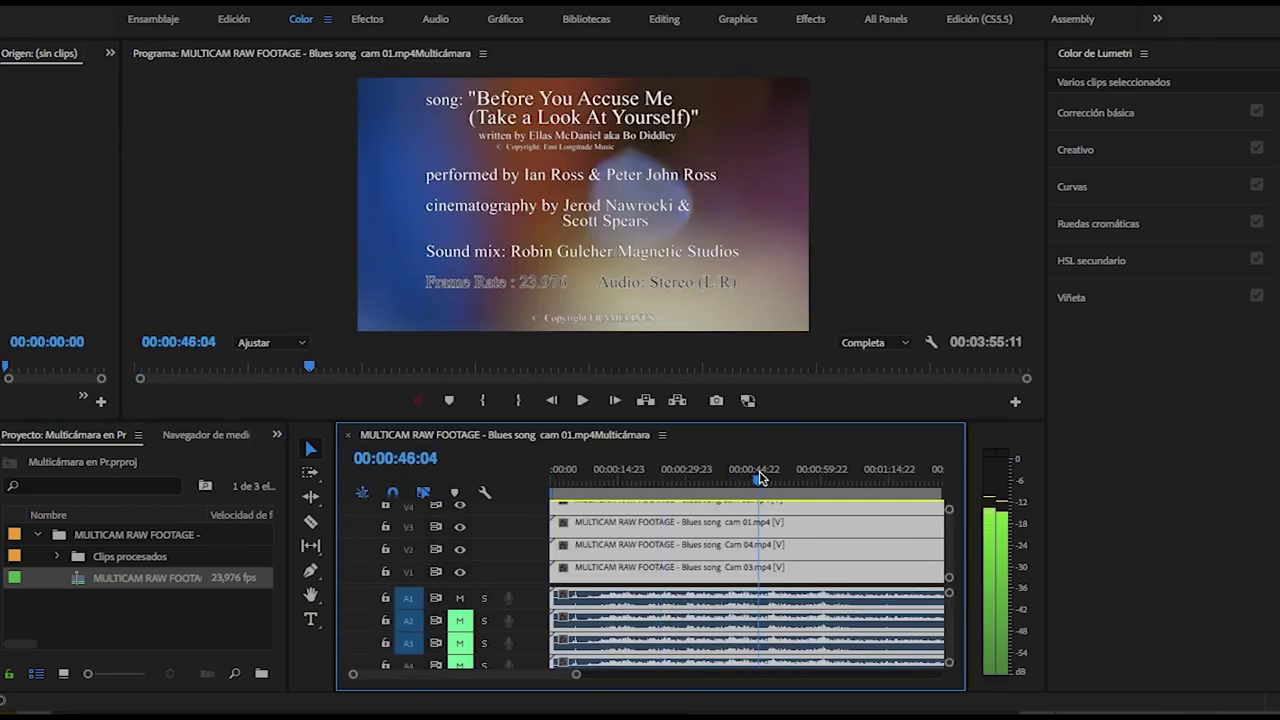
{"action": "key", "text": "minus"}
{"action": "key", "text": "minus"}
{"action": "key", "text": "minus"}
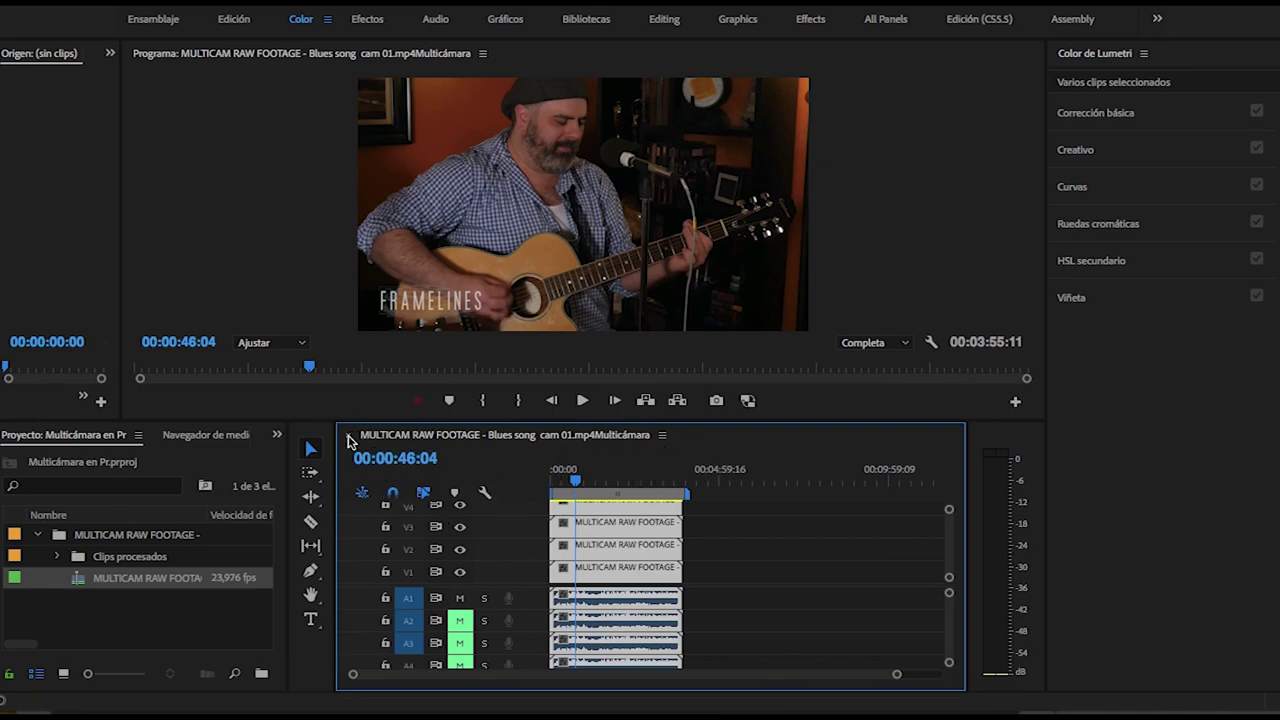
{"action": "left_click", "coordinate": [349, 436]}
{"action": "left_click", "coordinate": [70, 626]}
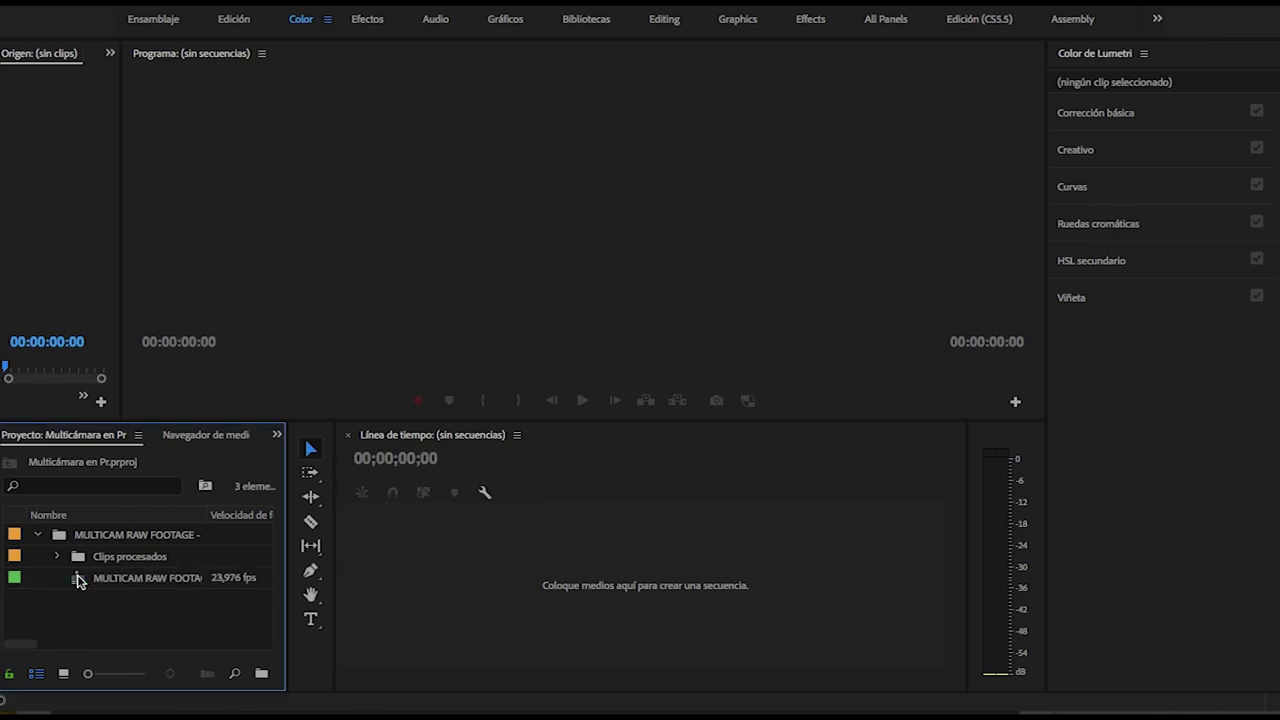
Drop the multicam source on the empty timeline, creating sequence 'MULTICAM RAW FOOTAGE - Blues song cam 01'.
{"action": "left_click_drag", "start_coordinate": [79, 582], "coordinate": [673, 588]}
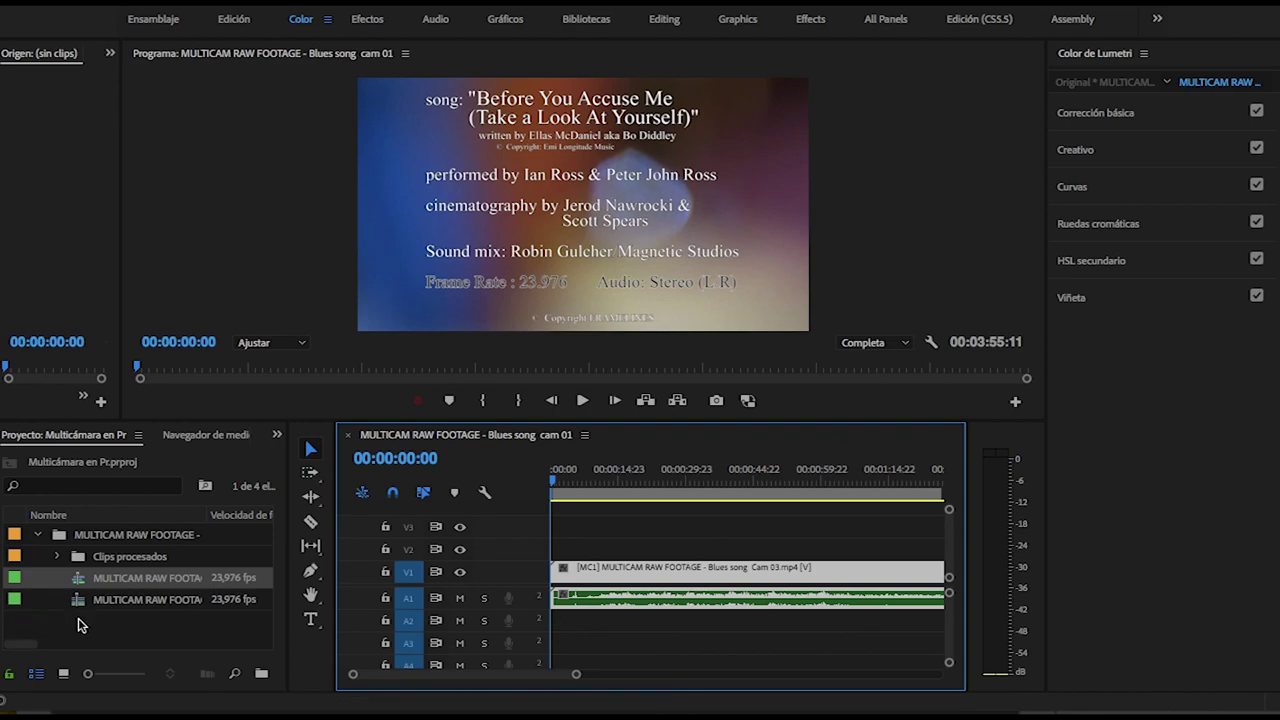
{"action": "left_click", "coordinate": [82, 601]}
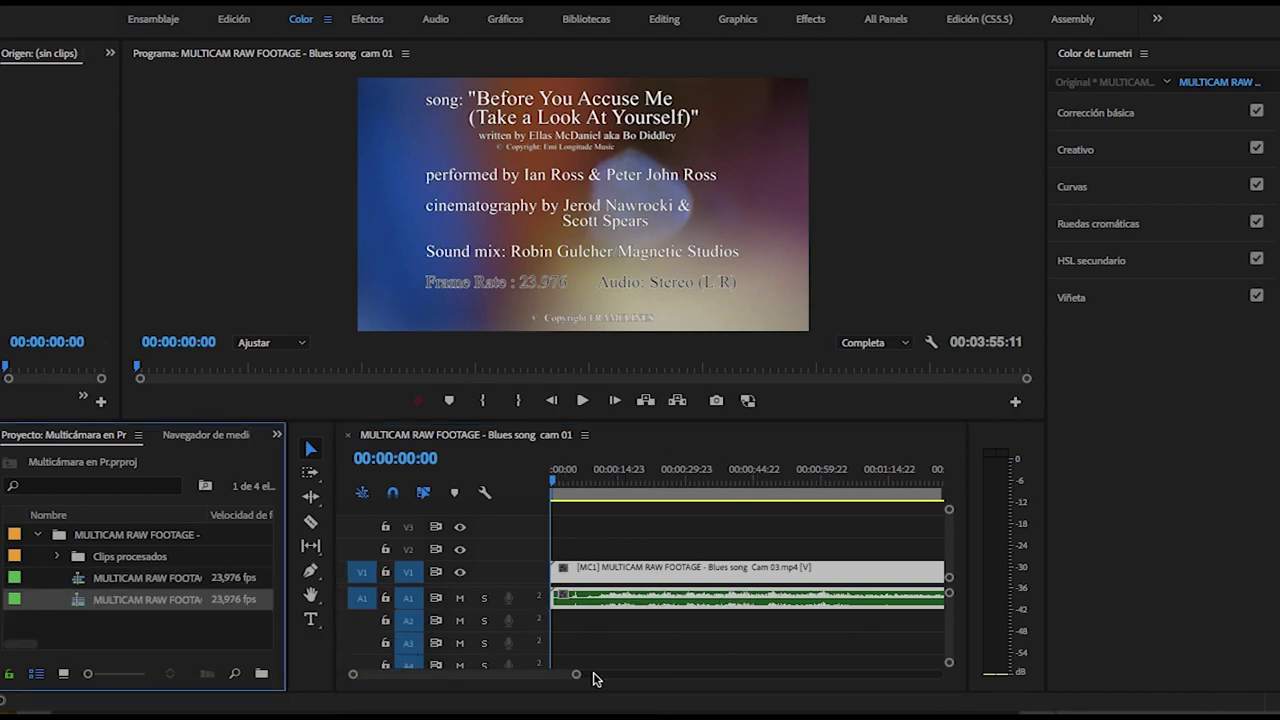
{"action": "left_click_drag", "start_coordinate": [576, 674], "coordinate": [770, 674]}
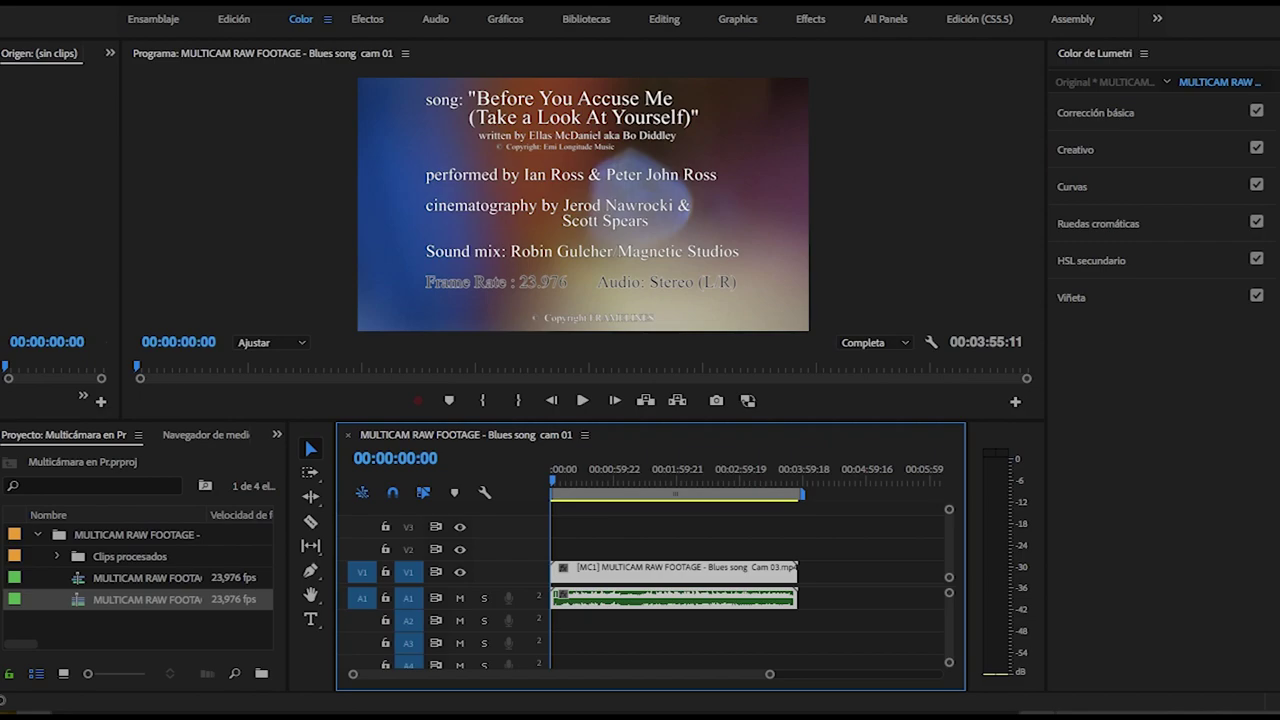
Switch the Program Monitor display to Multi-Camera view.
{"action": "right_click", "coordinate": [692, 232]}
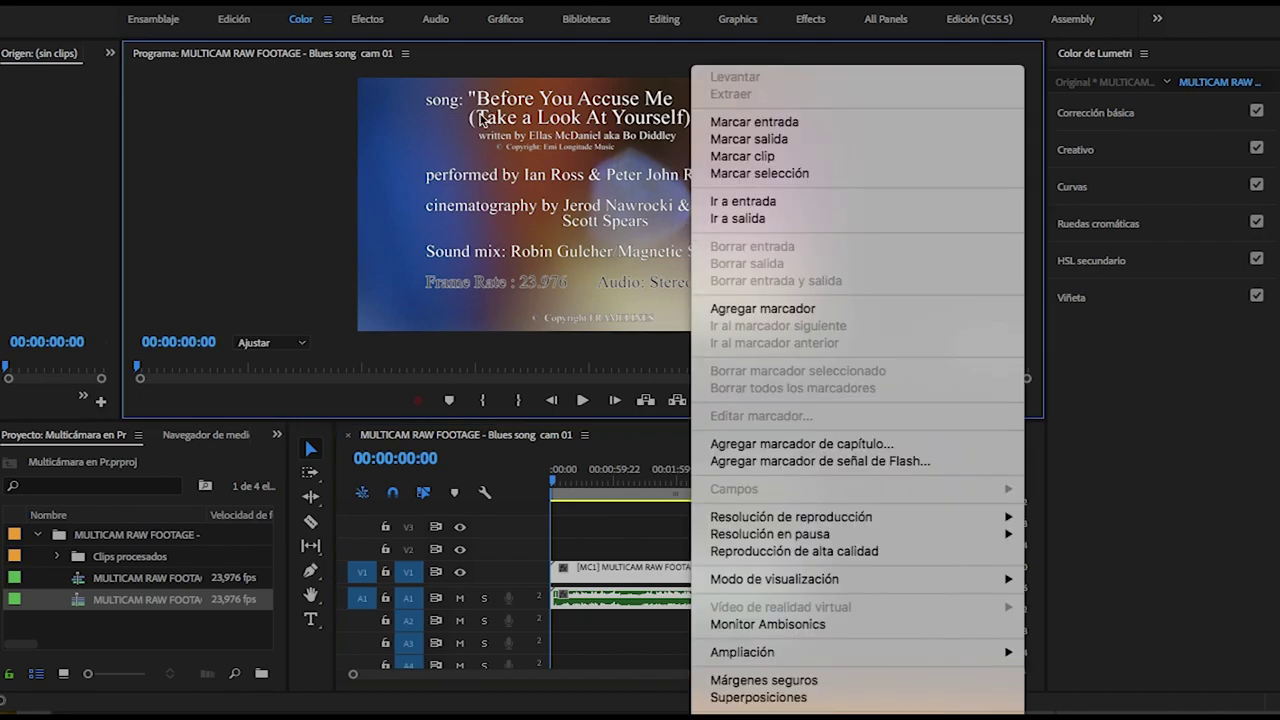
{"action": "mouse_move", "coordinate": [1000, 579]}
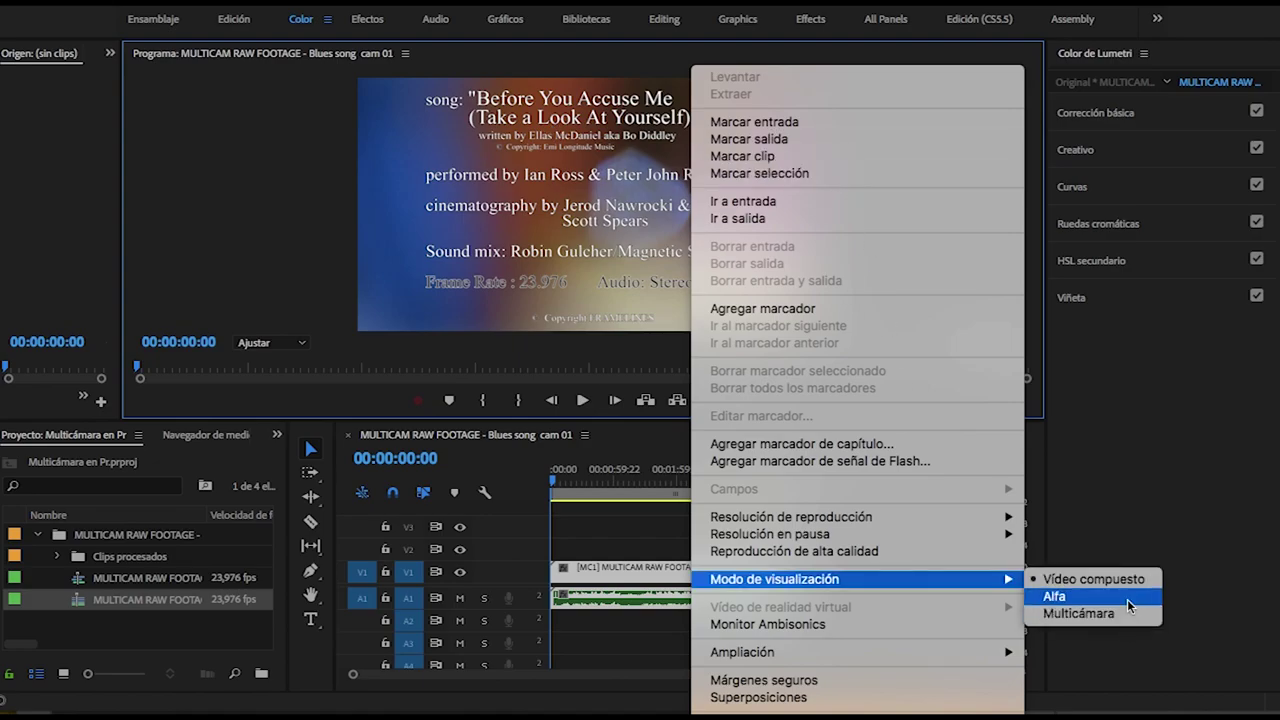
{"action": "left_click", "coordinate": [1128, 613]}
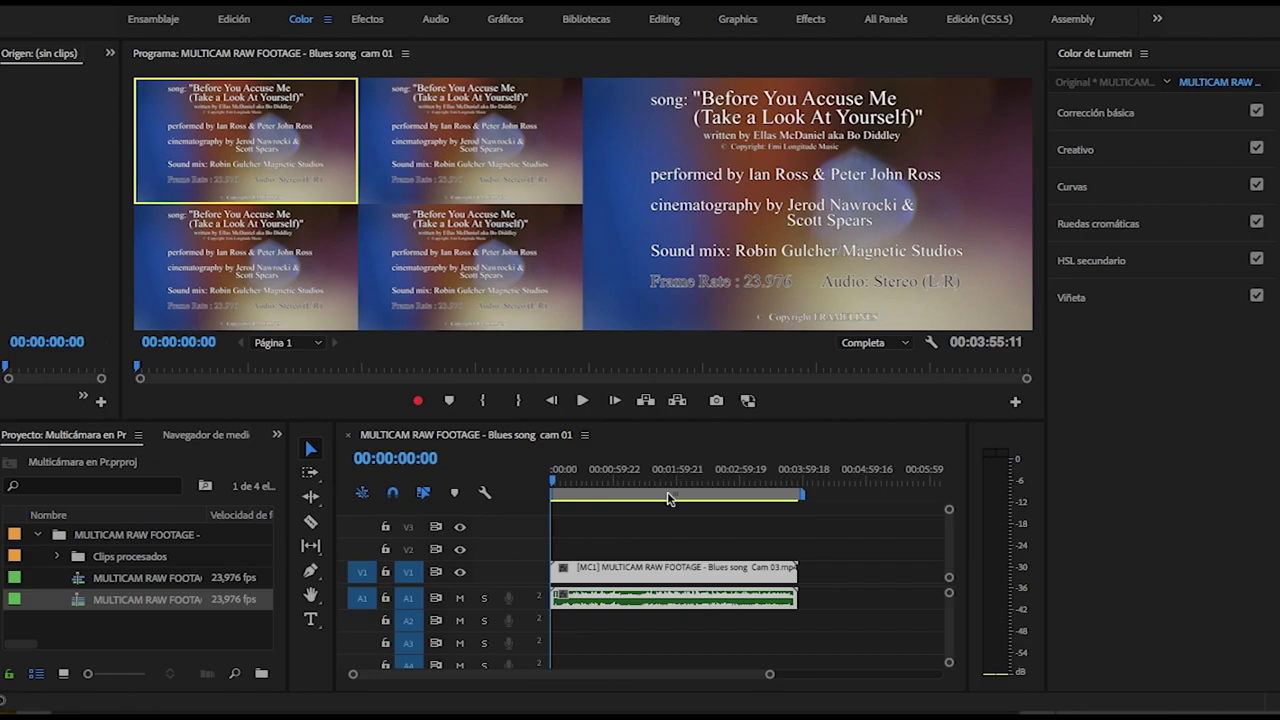
Mute audio track A1 and put the playhead back near the sequence start.
{"action": "left_click", "coordinate": [467, 603]}
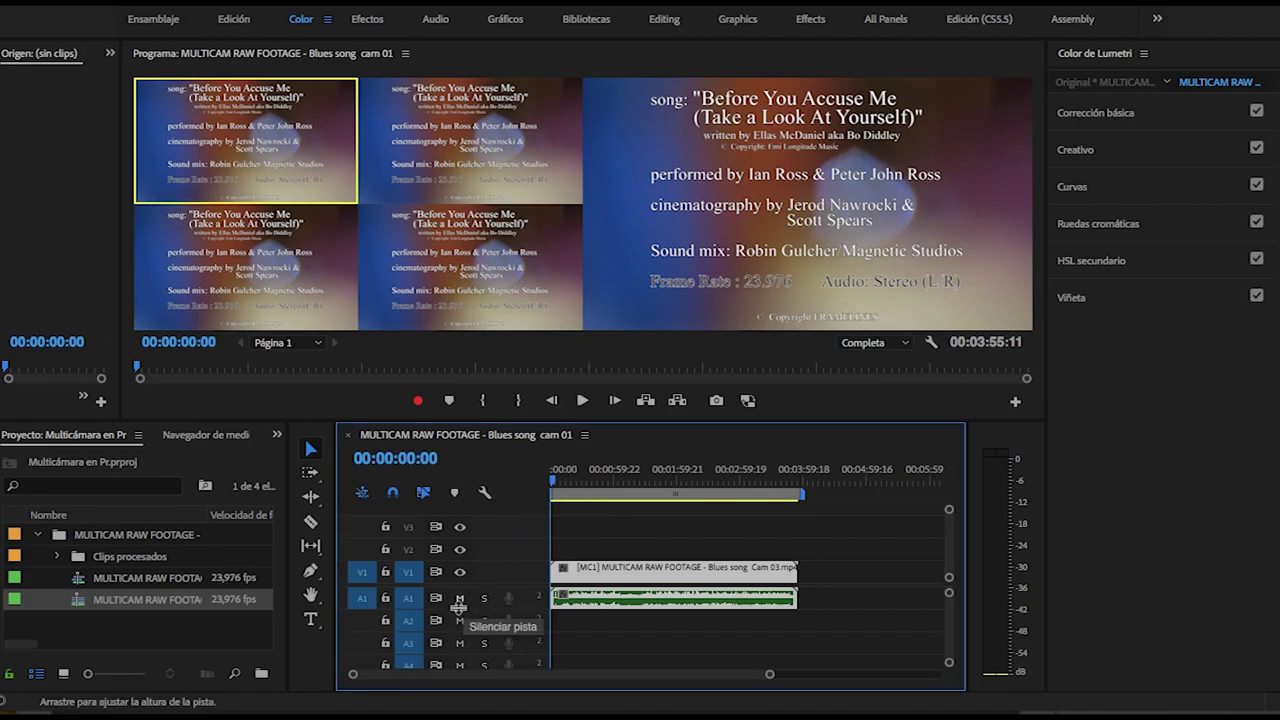
{"action": "left_click", "coordinate": [468, 598]}
{"action": "left_click", "coordinate": [594, 473]}
{"action": "left_click_drag", "start_coordinate": [595, 473], "coordinate": [555, 473]}
Play the sequence and record live cuts: wide shot, bearded guitarist, wide shot, long-haired guitarist.
{"action": "key", "text": "space"}
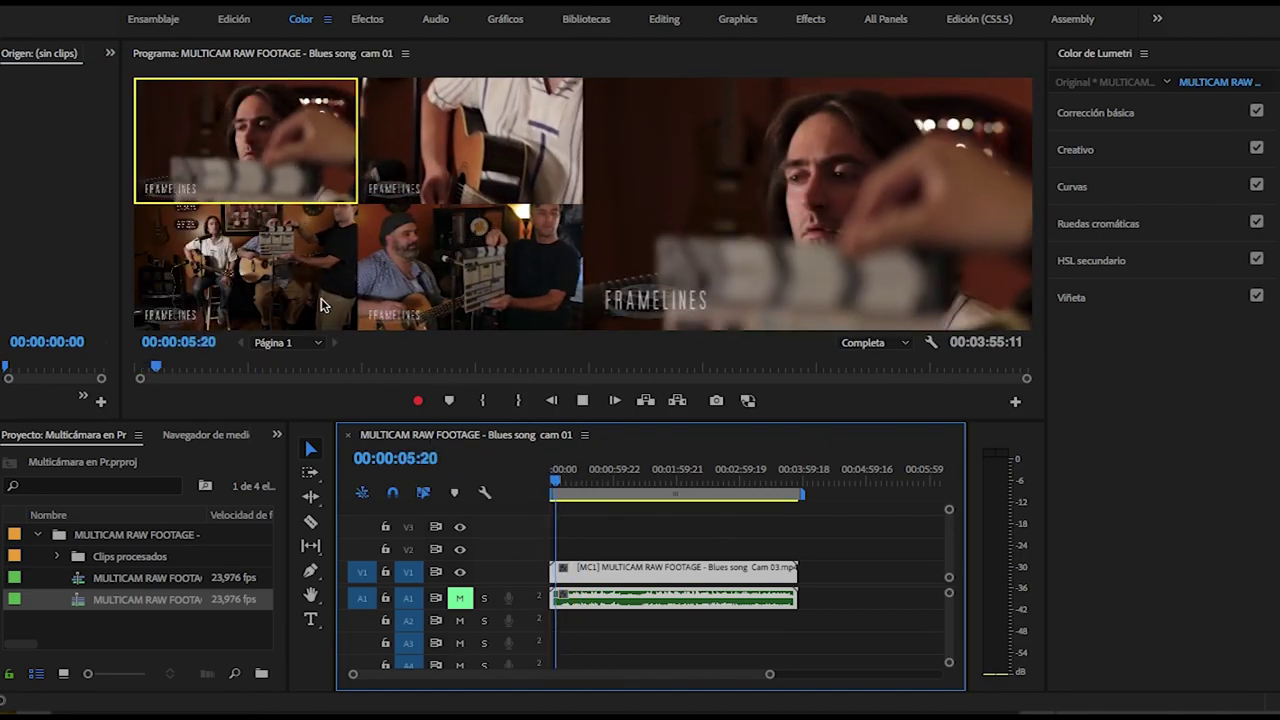
{"action": "left_click", "coordinate": [327, 304]}
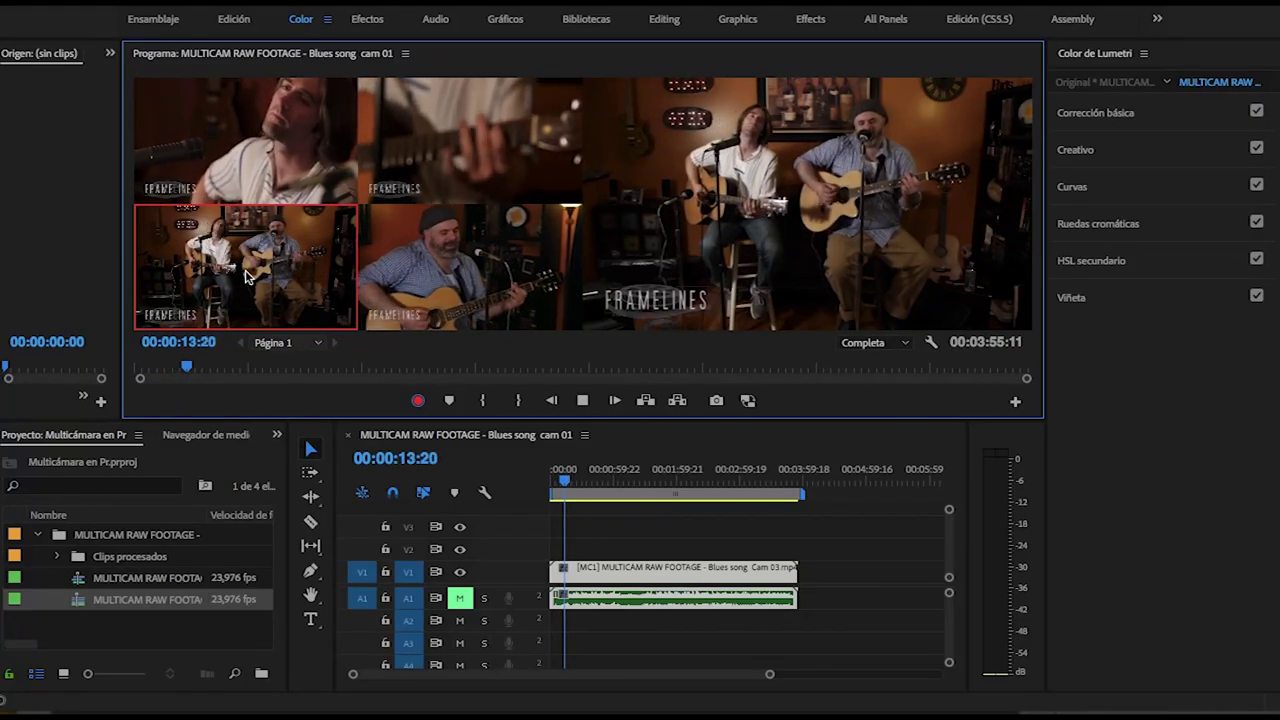
{"action": "key", "text": "5"}
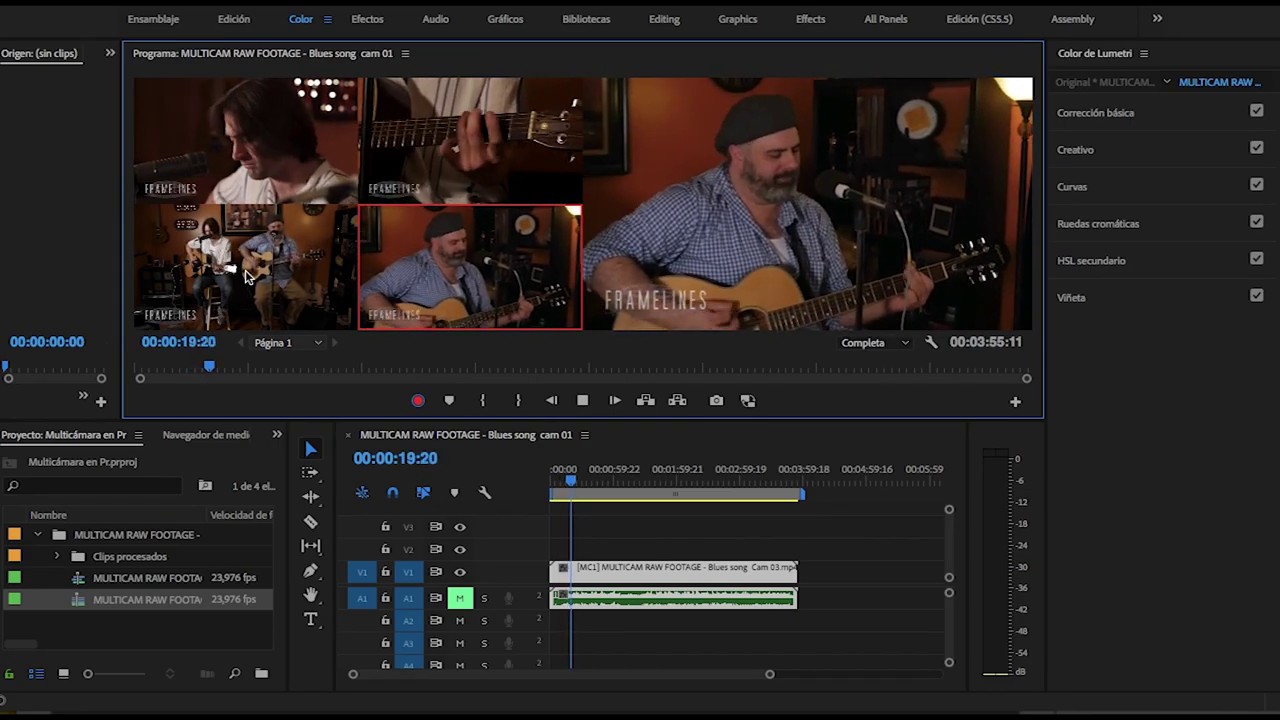
{"action": "left_click", "coordinate": [245, 276]}
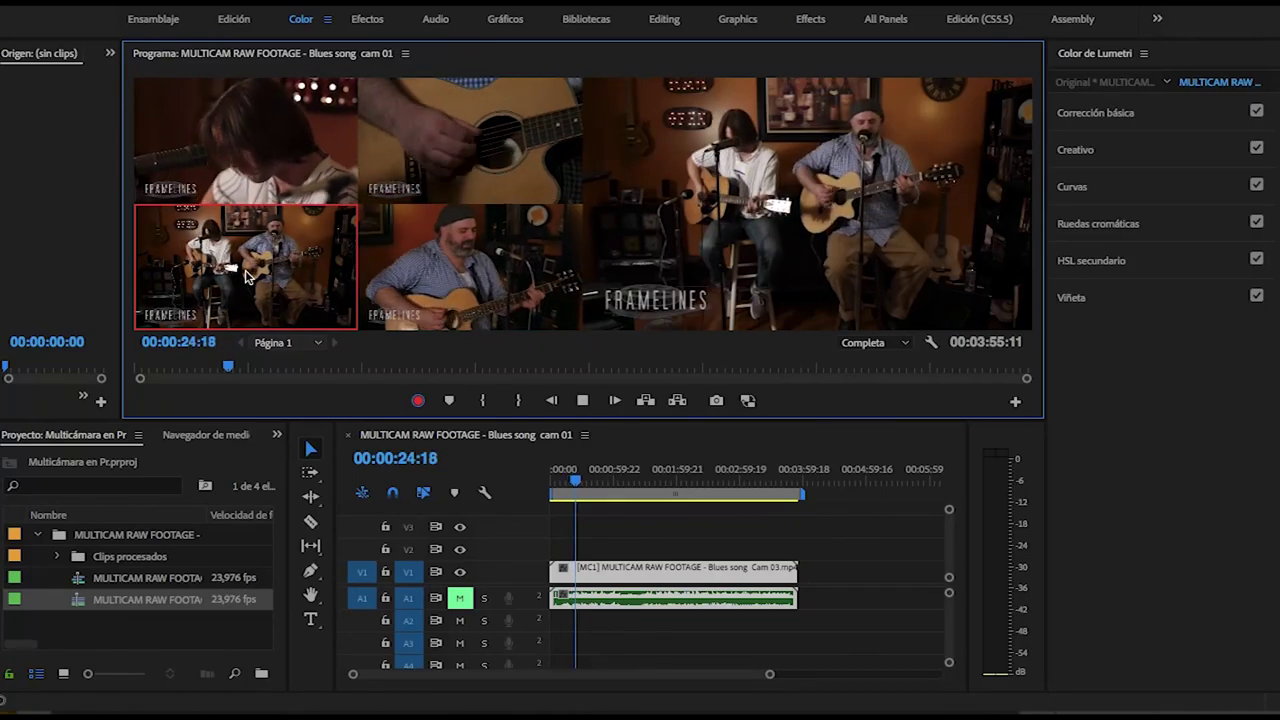
{"action": "key", "text": "1"}
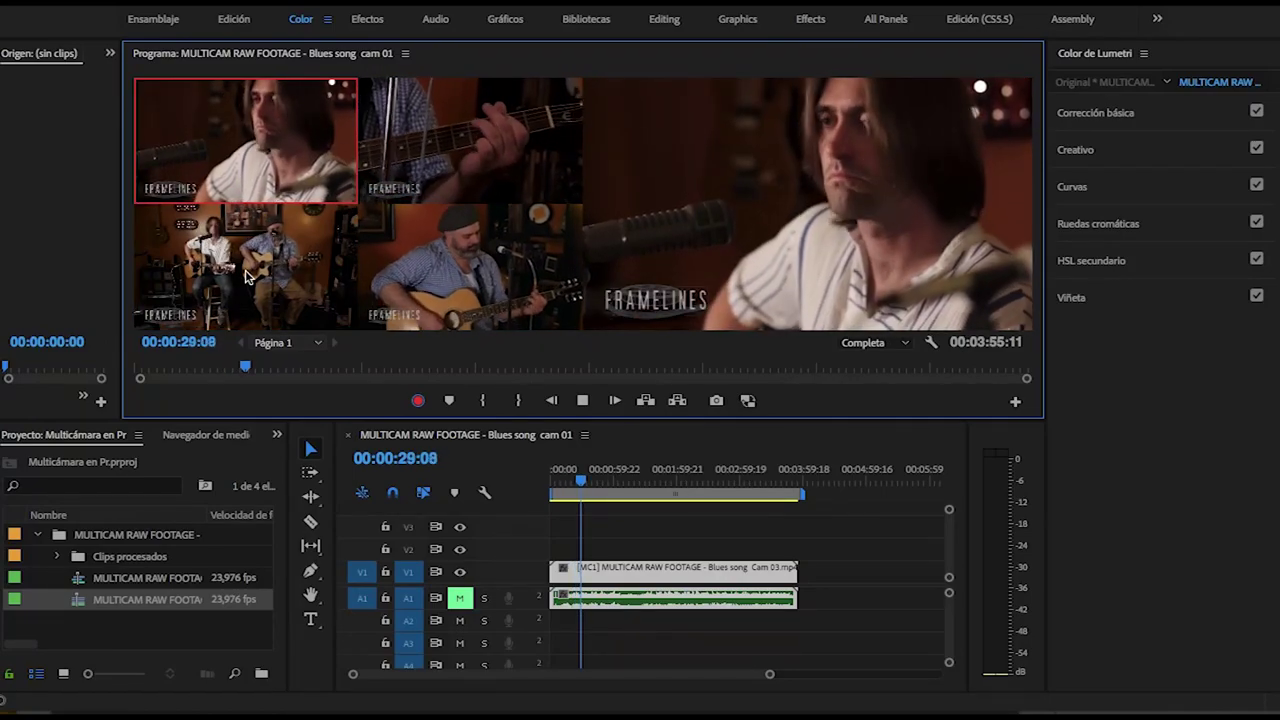
{"action": "key", "text": "space"}
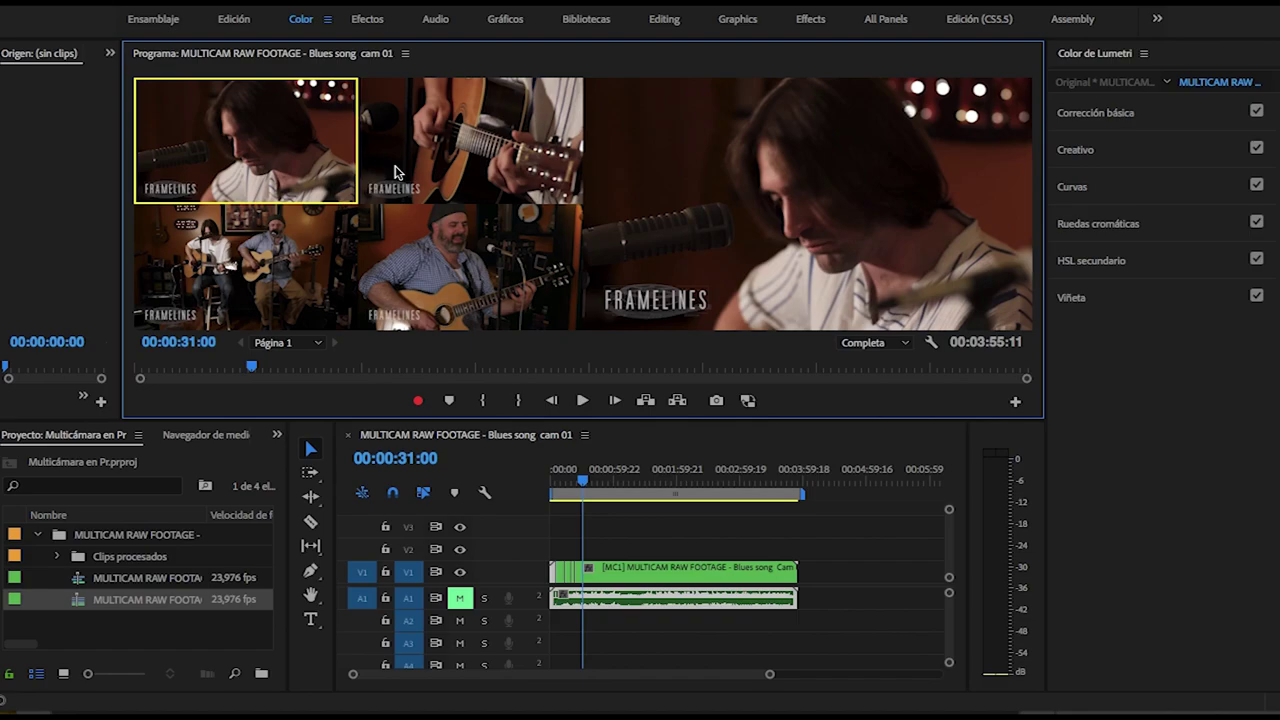
Continue live angle switching to the clip's end at 00:01:13:08, finishing on [MC2].
{"action": "left_click_drag", "start_coordinate": [768, 674], "coordinate": [598, 676]}
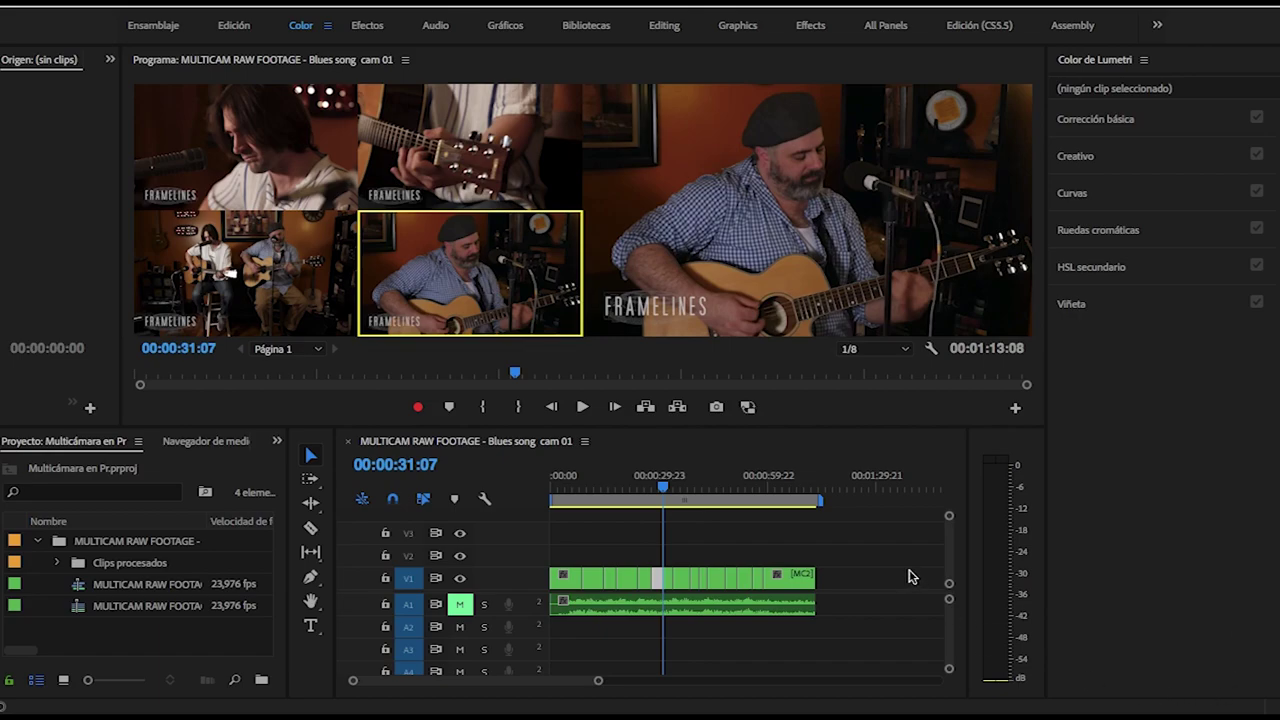
{"action": "left_click", "coordinate": [865, 547]}
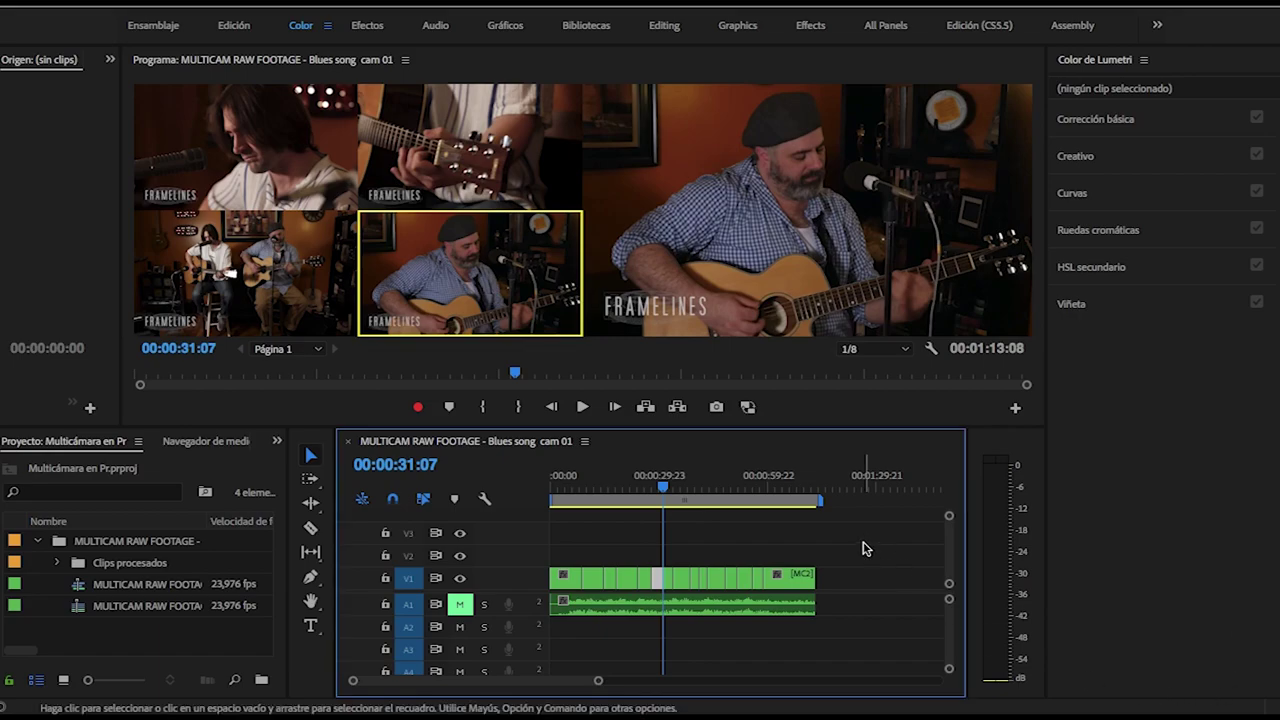
Flatten the V1 multicam clip into individual camera clips via Multicámara > Acoplamiento.
{"action": "left_click_drag", "start_coordinate": [865, 547], "coordinate": [551, 588]}
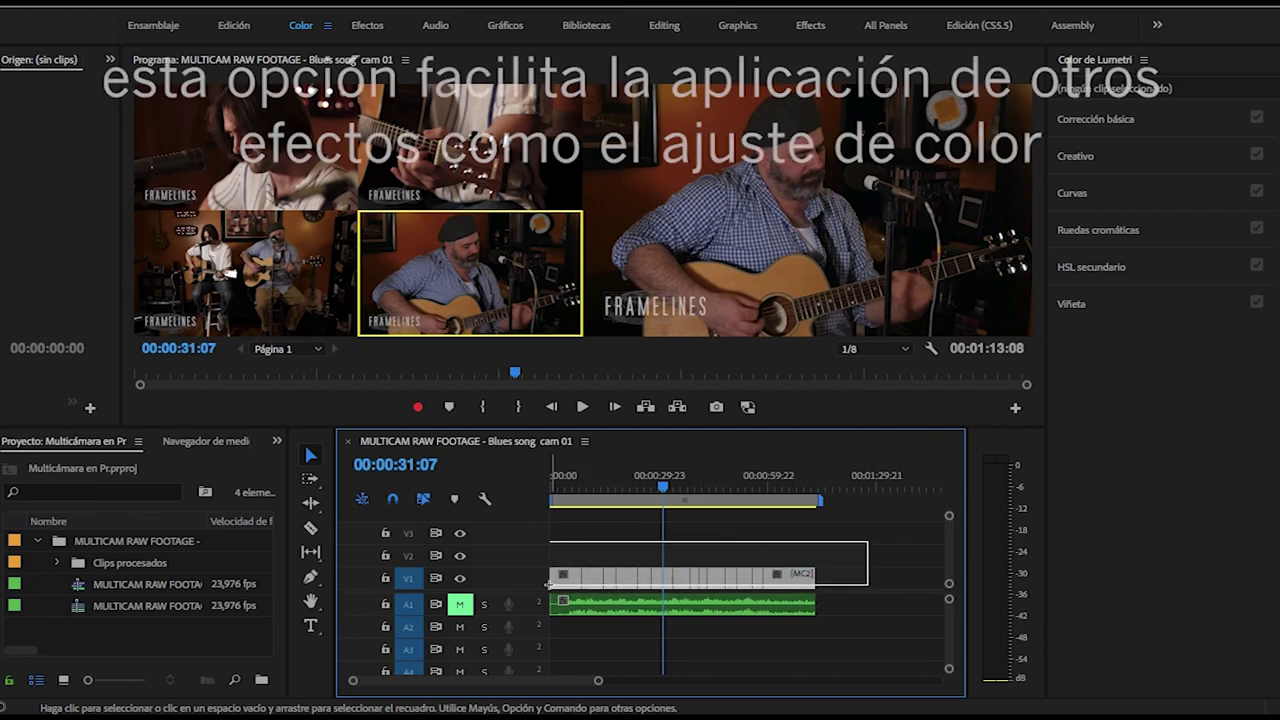
{"action": "right_click", "coordinate": [770, 585]}
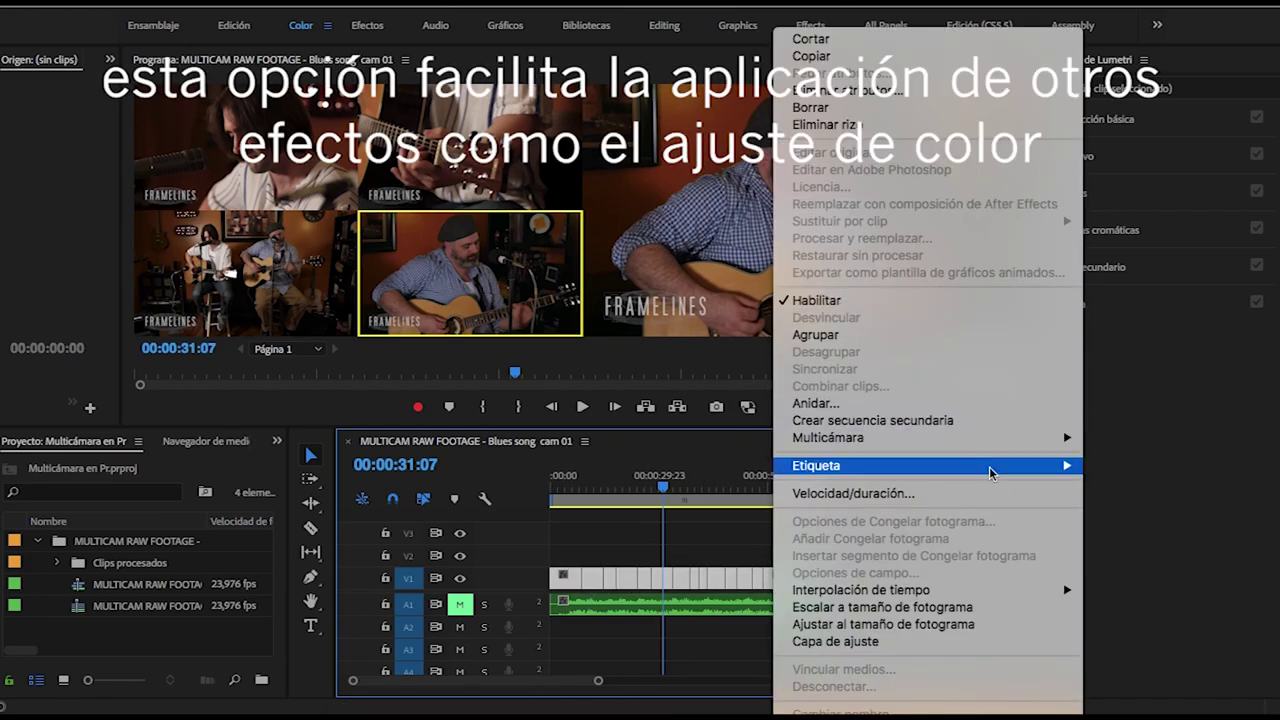
{"action": "mouse_move", "coordinate": [998, 442]}
{"action": "left_click", "coordinate": [1141, 455]}
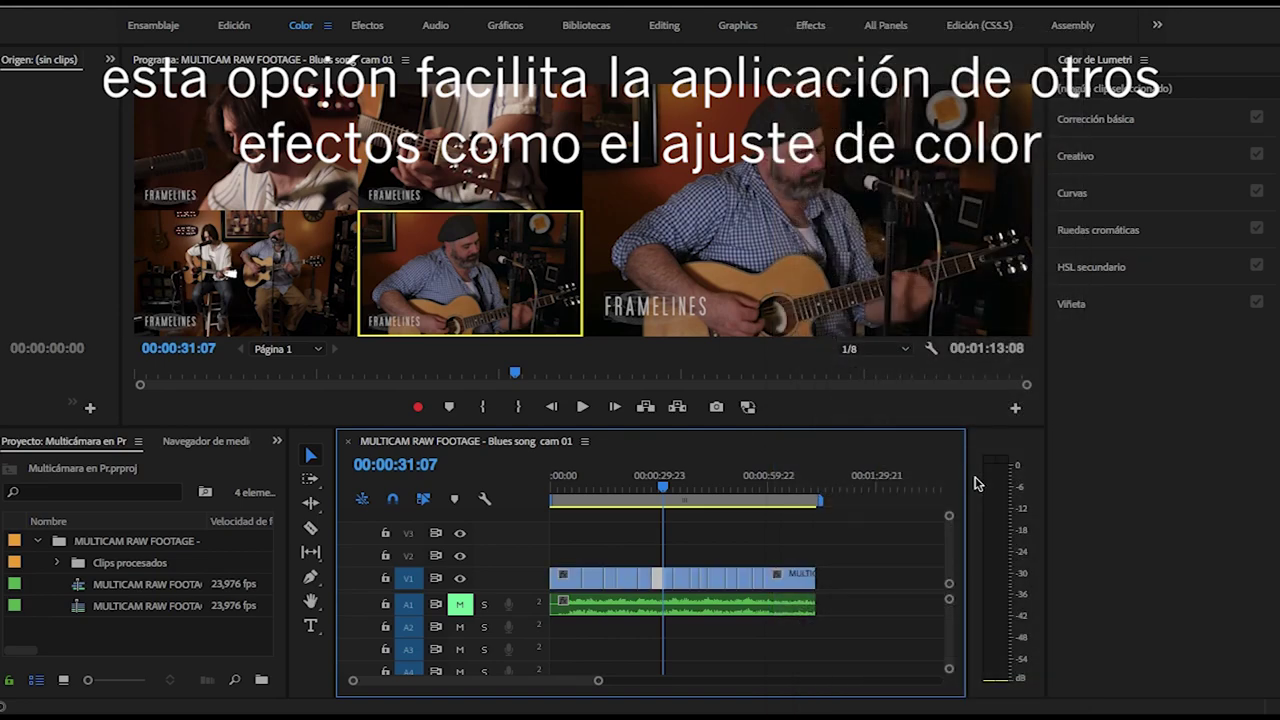
Zoom in from 00:00:13:16 and step through the edits to the cut at 00:00:24:14.
{"action": "left_click_drag", "start_coordinate": [662, 487], "coordinate": [600, 488]}
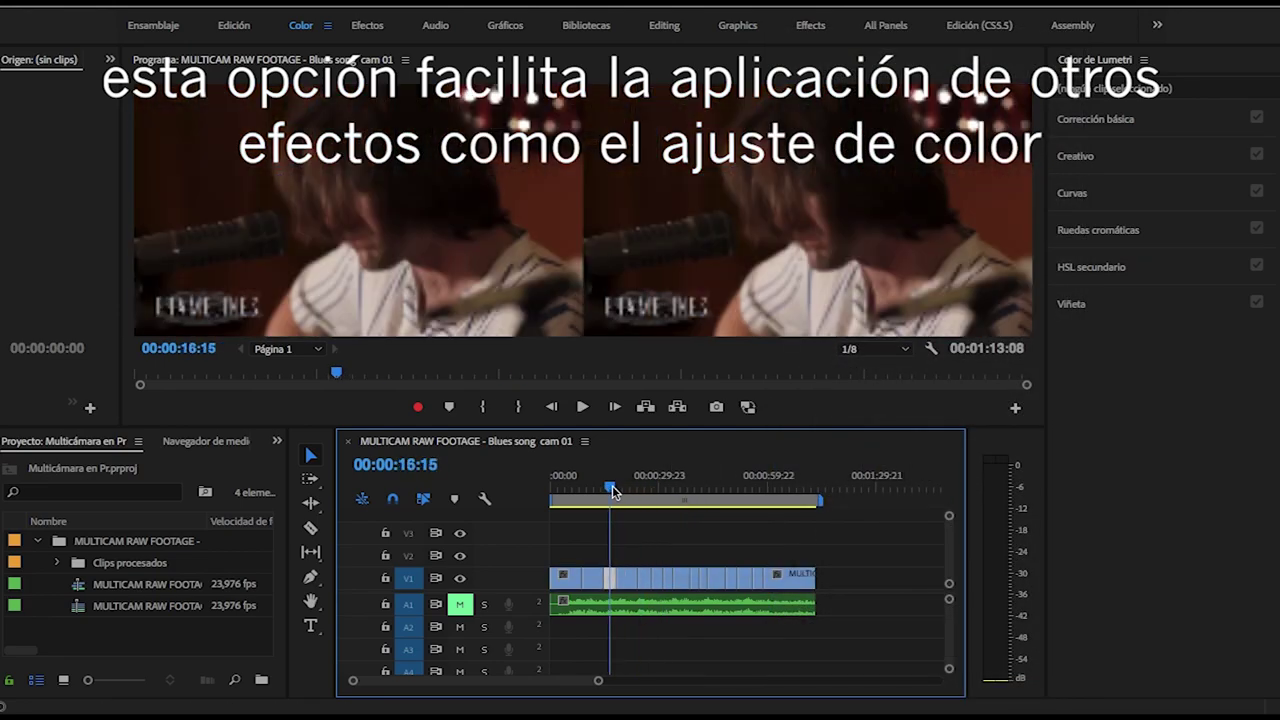
{"action": "key", "text": "="}
{"action": "key", "text": "="}
{"action": "key", "text": "="}
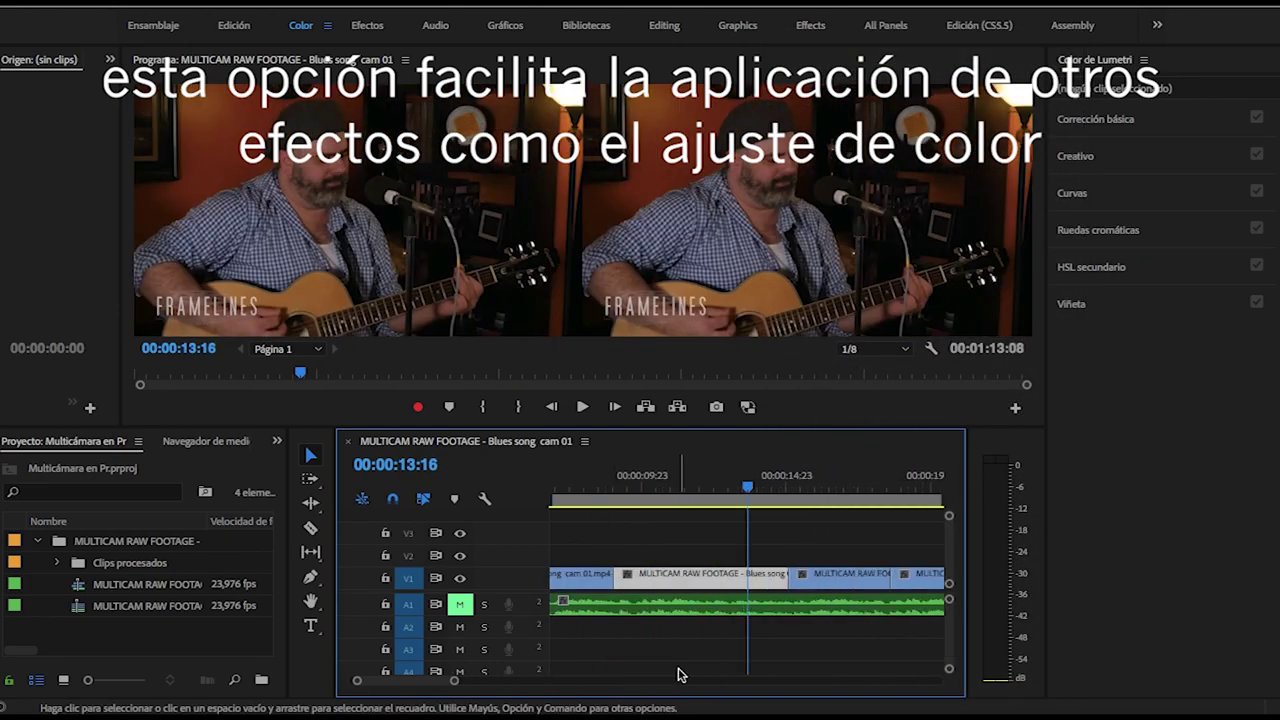
{"action": "key", "text": "="}
{"action": "key", "text": "="}
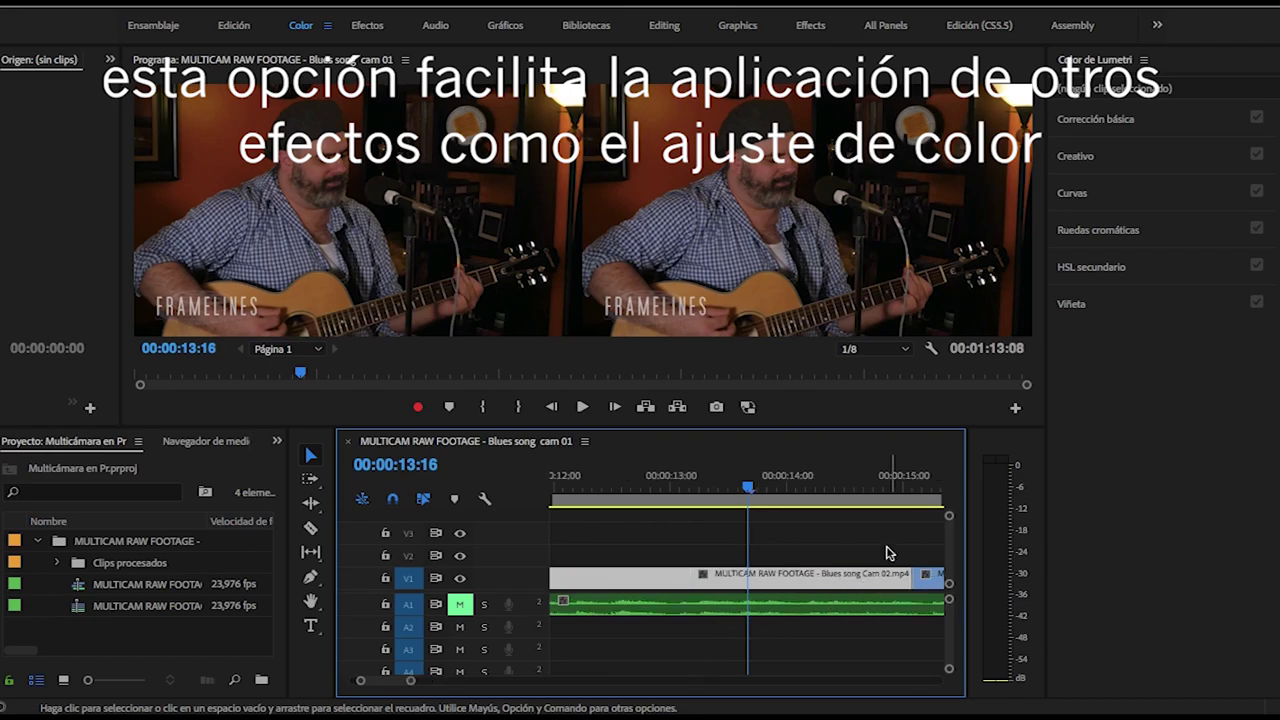
{"action": "key", "text": "Down"}
{"action": "key", "text": "Down"}
{"action": "key", "text": "Down"}
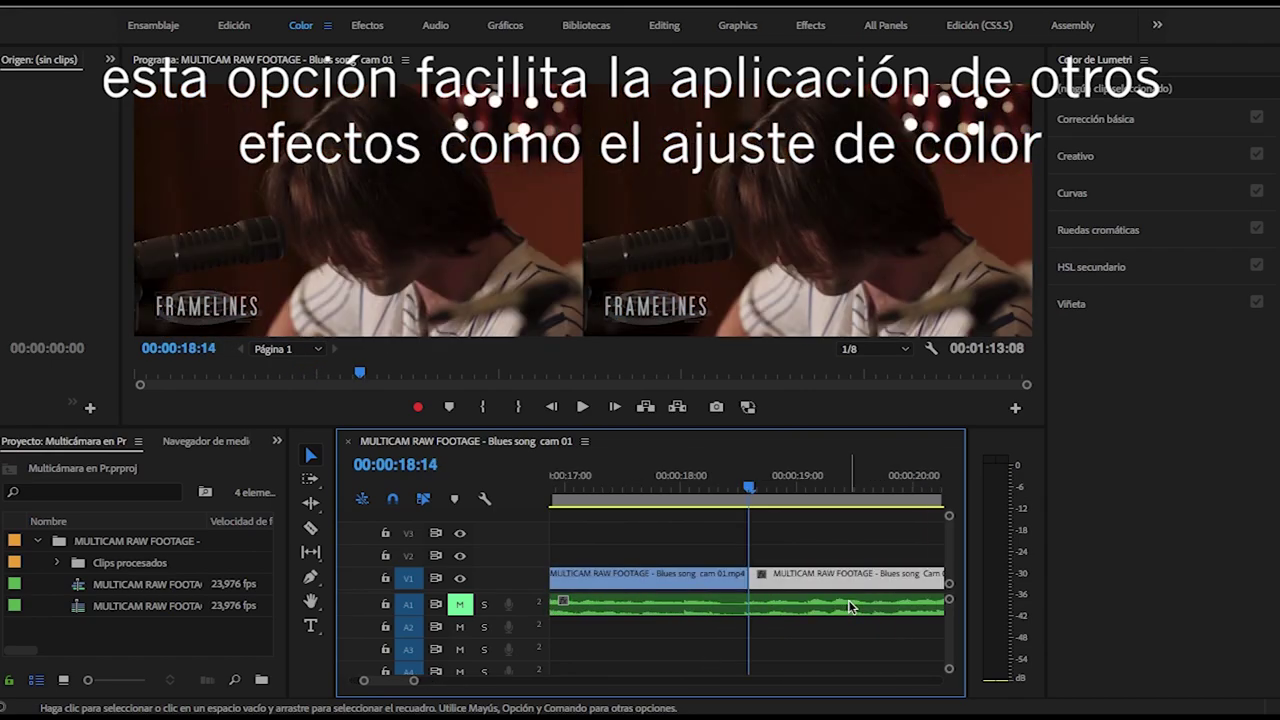
{"action": "key", "text": "Down"}
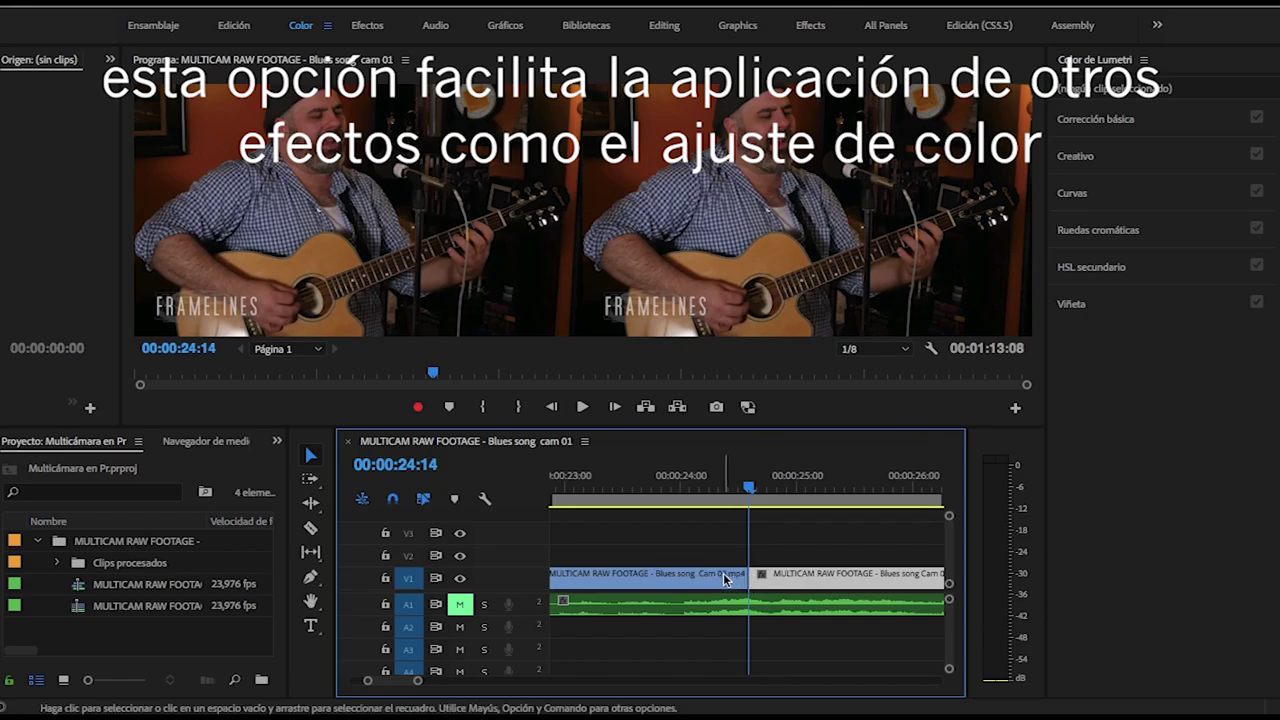